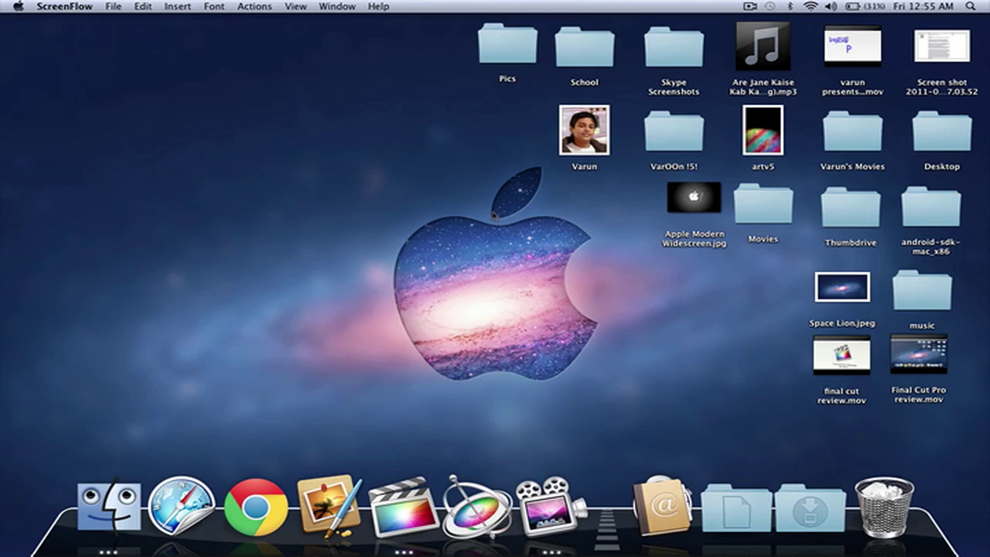
Step: Launch Final Cut Pro, clear the event selection, and start a new project
click(407, 526)
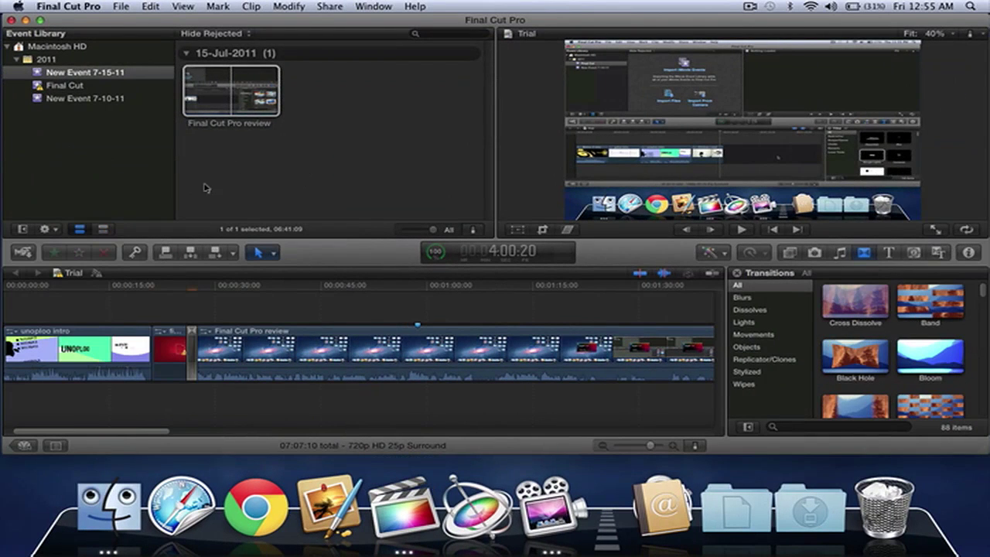
click(71, 139)
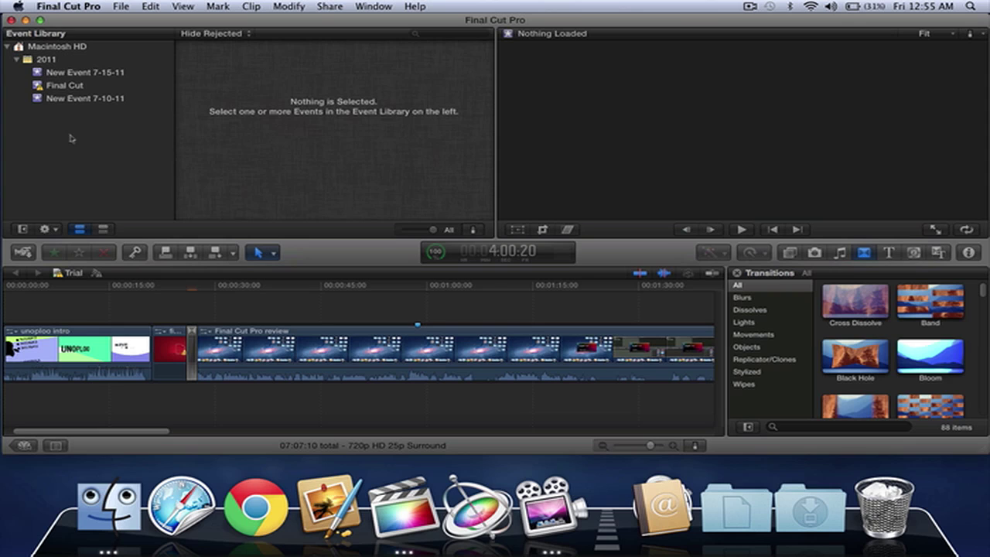
key(super+n)
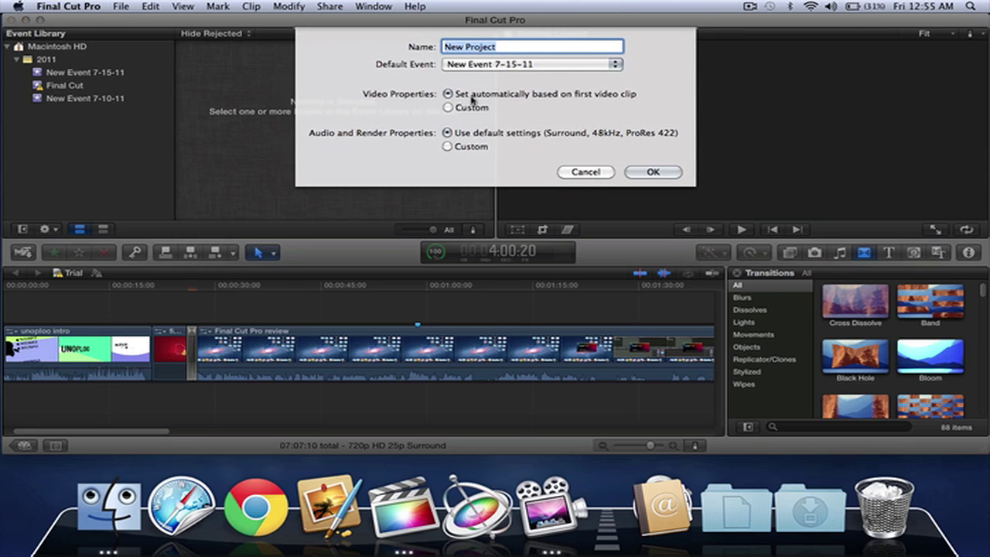
Step: Set both Video Properties and Audio and Render Properties to Custom
click(469, 109)
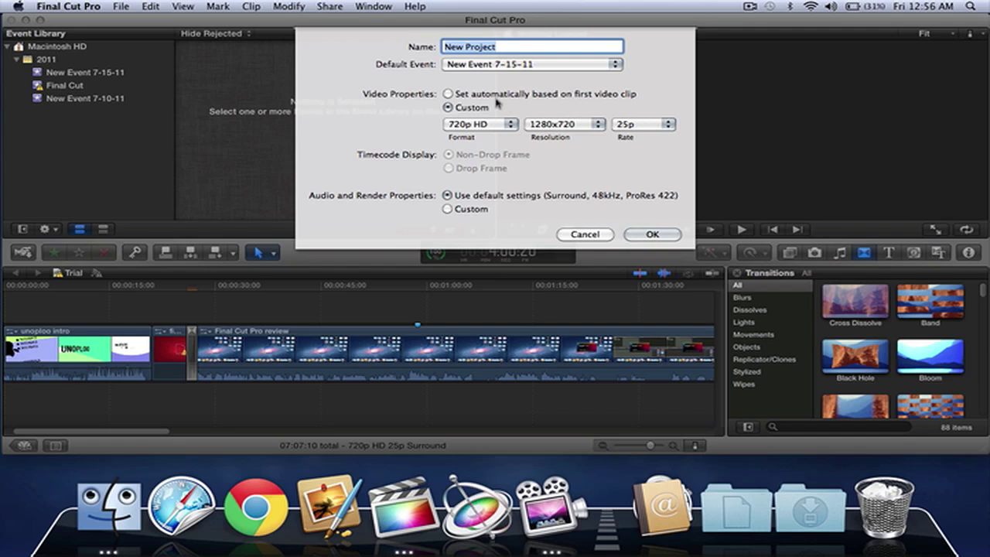
click(447, 209)
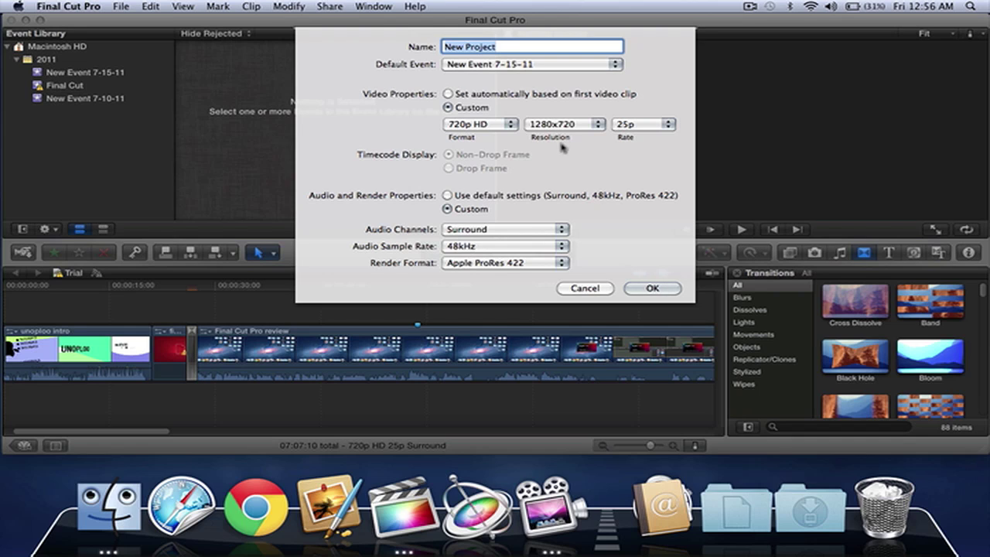
click(520, 93)
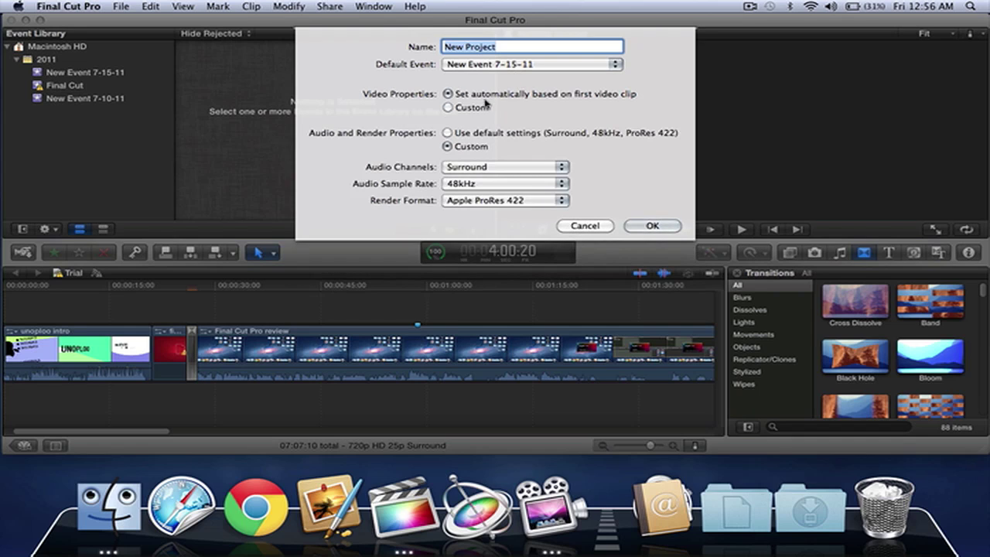
click(448, 108)
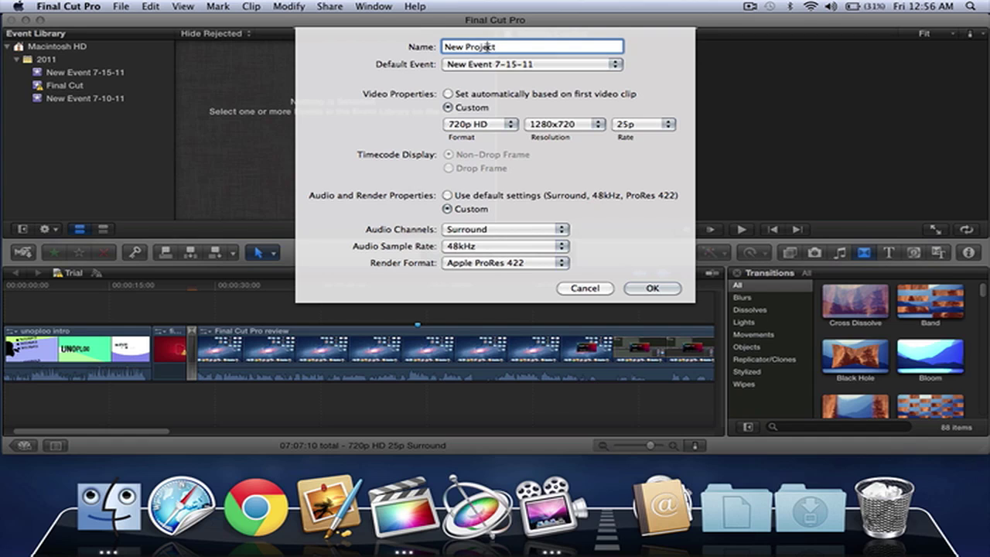
Step: Name the project 'Final cut tutorial' and set its frame rate to 30p
text(Final cut tutorial)
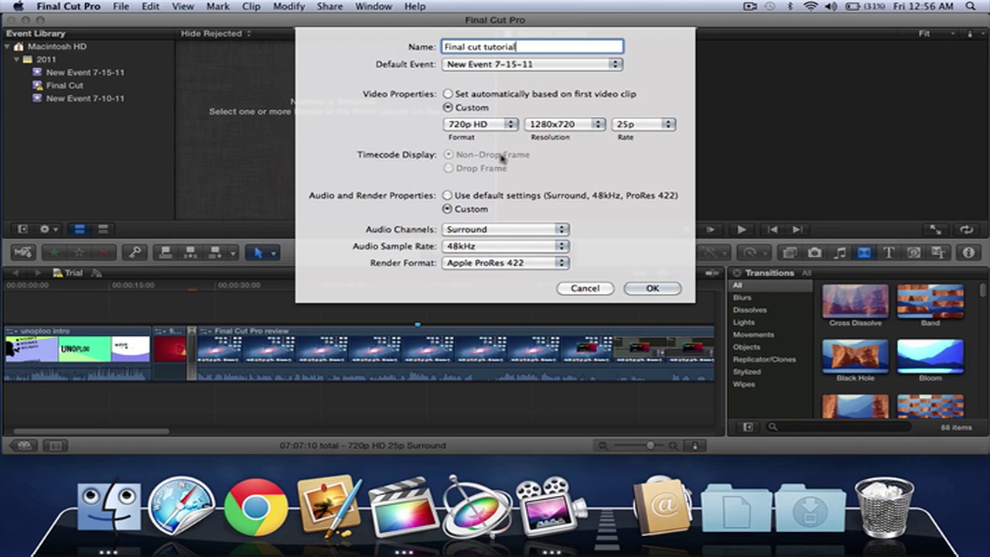
click(642, 130)
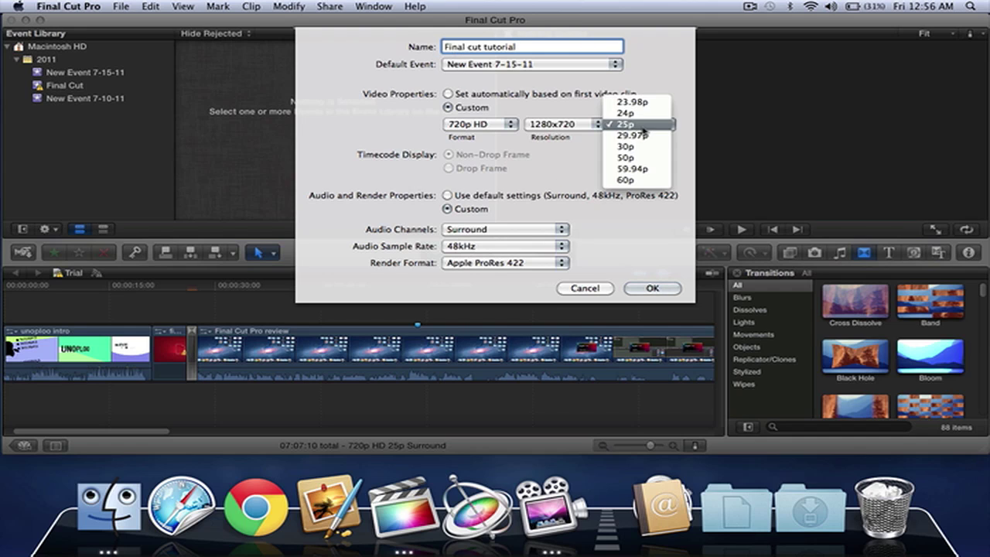
click(636, 151)
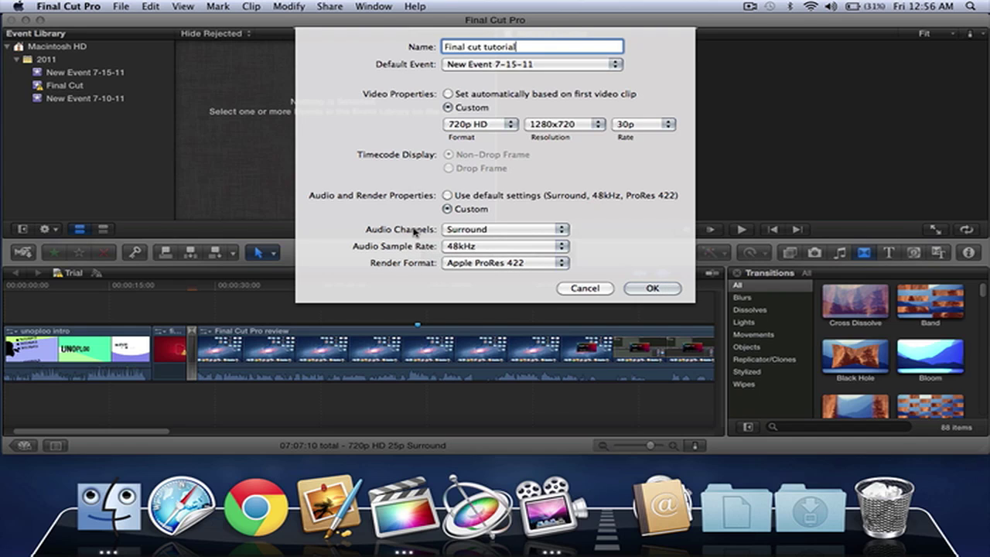
Step: Set the project's audio channels to Stereo
click(490, 231)
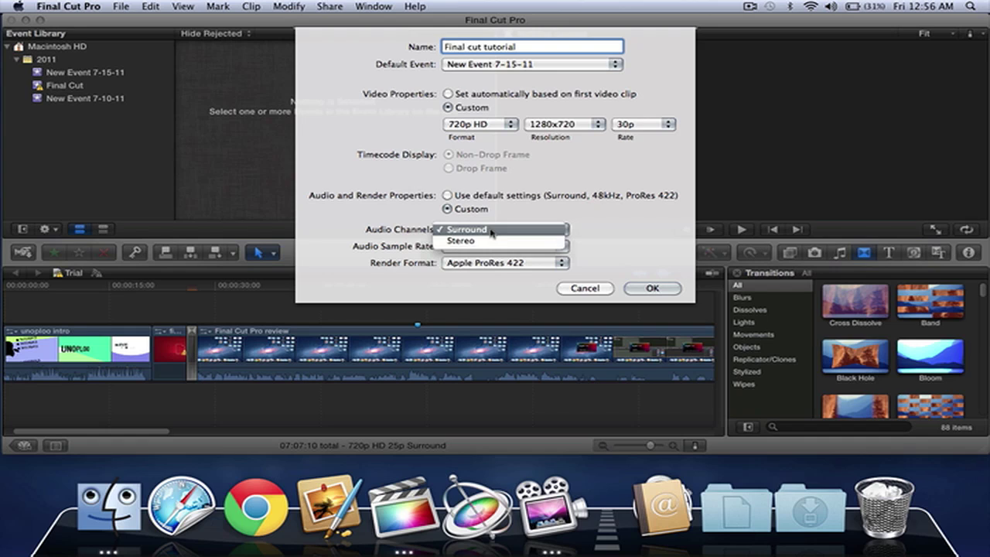
click(481, 242)
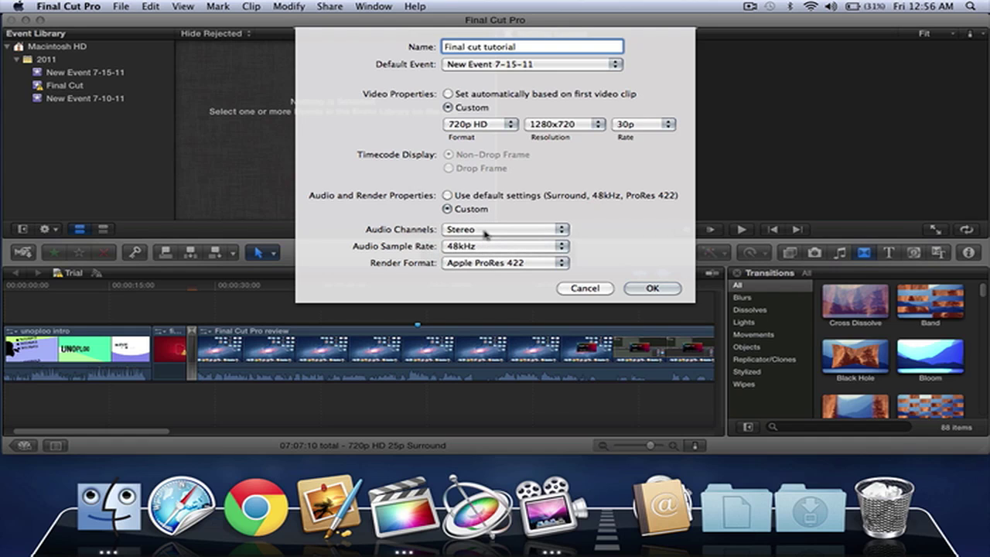
click(486, 232)
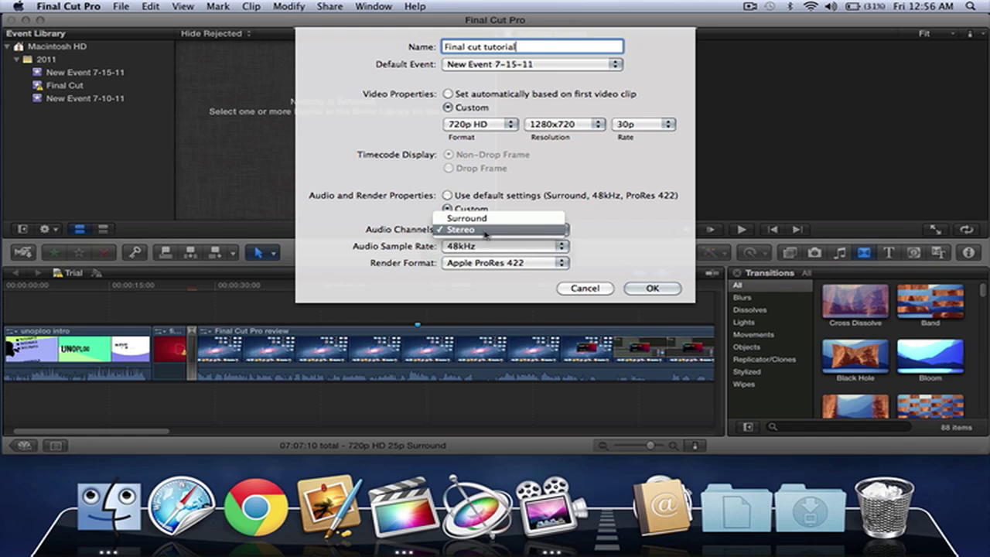
click(486, 232)
click(560, 235)
click(556, 232)
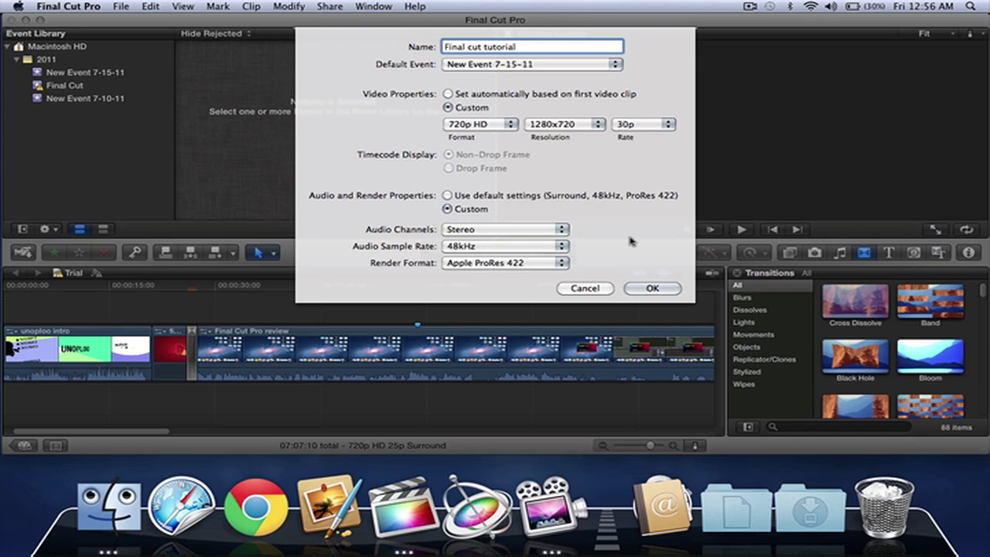
Step: Create the project and append the Final Cut Pro review clip from New Event 7-15-11 to its timeline
click(652, 288)
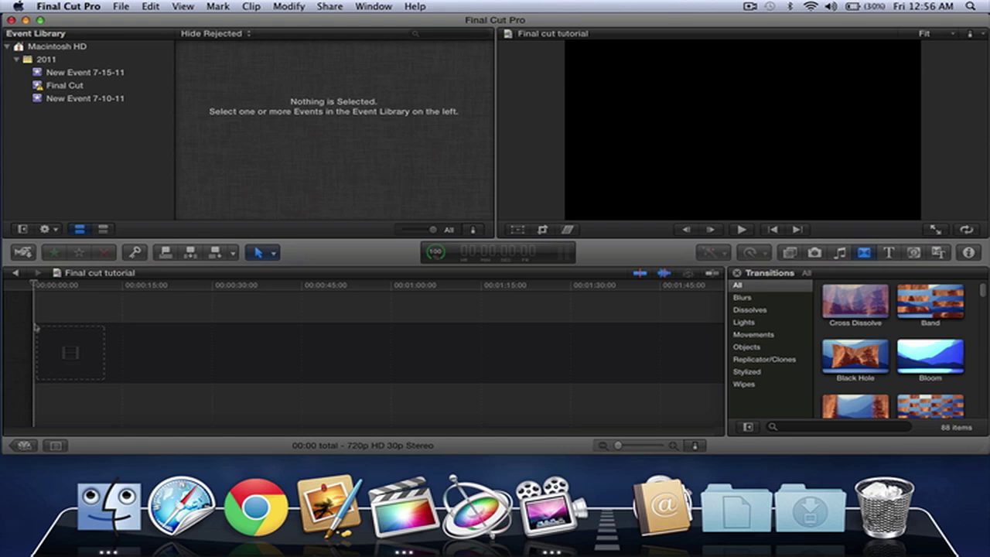
click(103, 73)
click(228, 86)
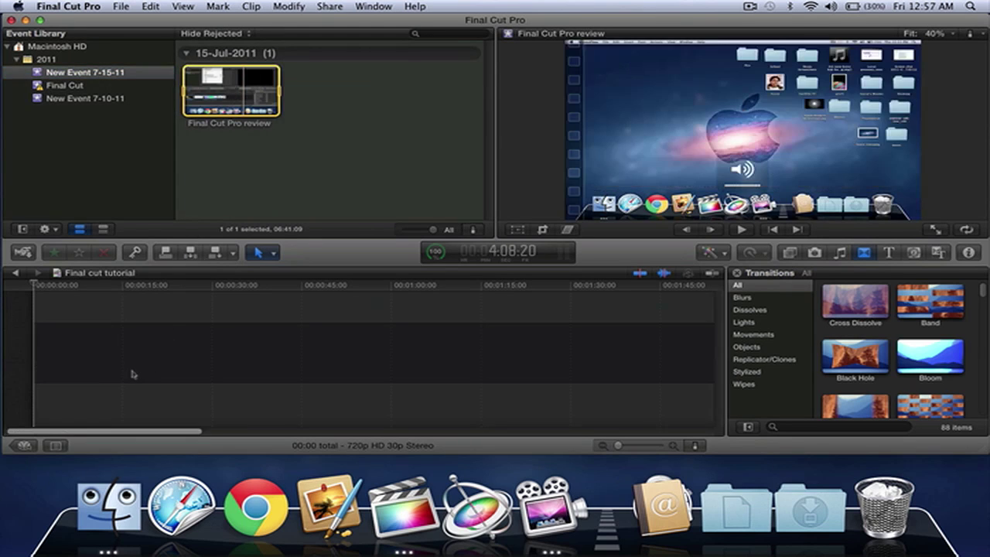
key(e)
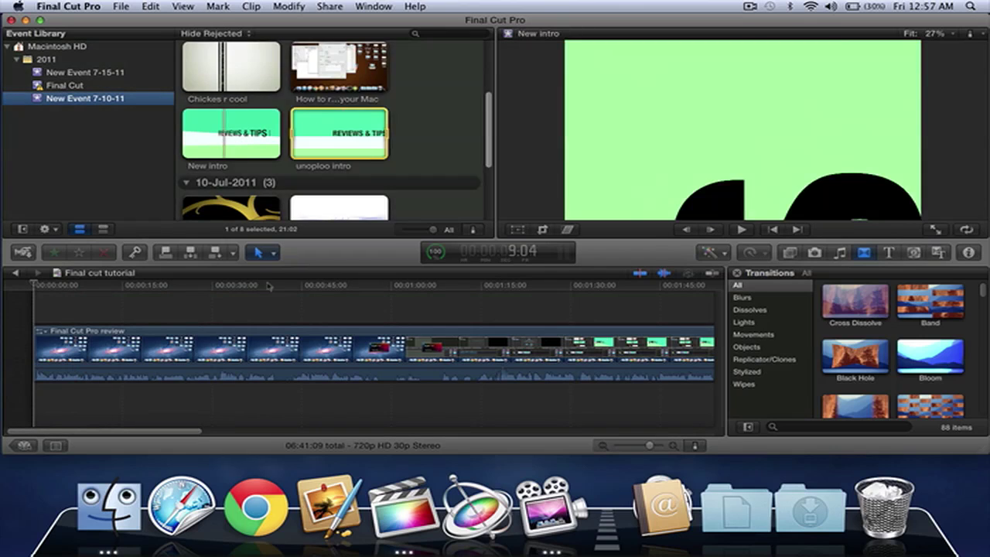
scroll(255, 155, down, 3)
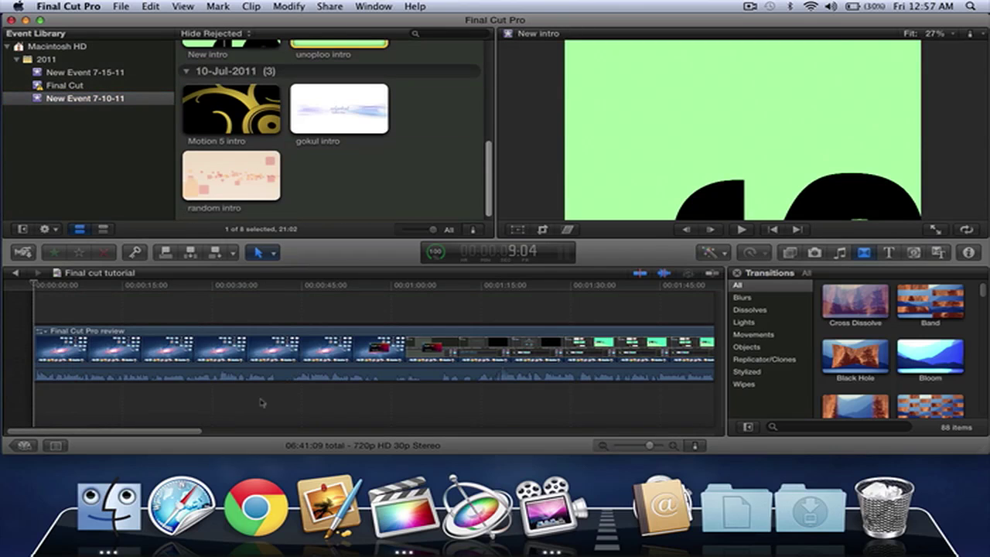
click(322, 306)
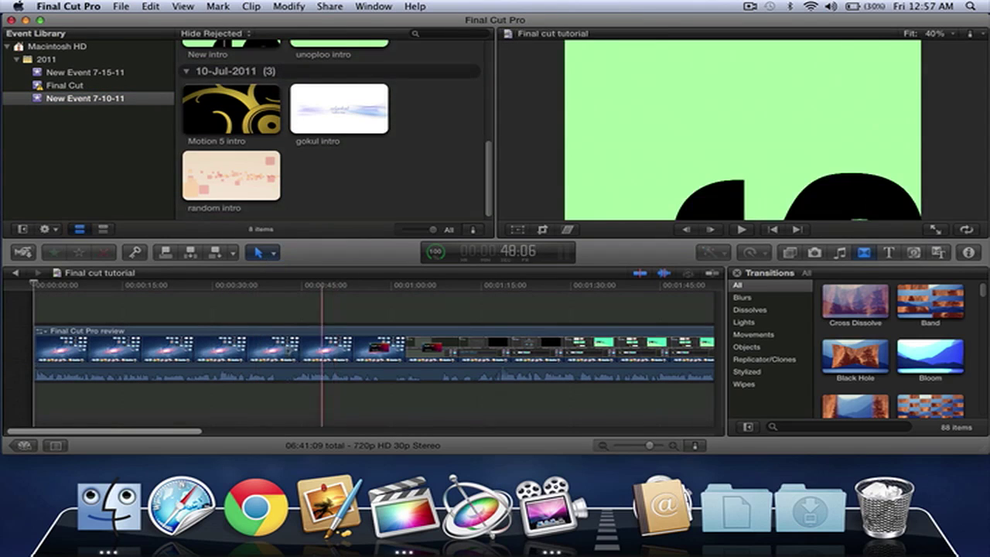
Step: Choose Share > Export Movie for the Final cut tutorial project
click(328, 7)
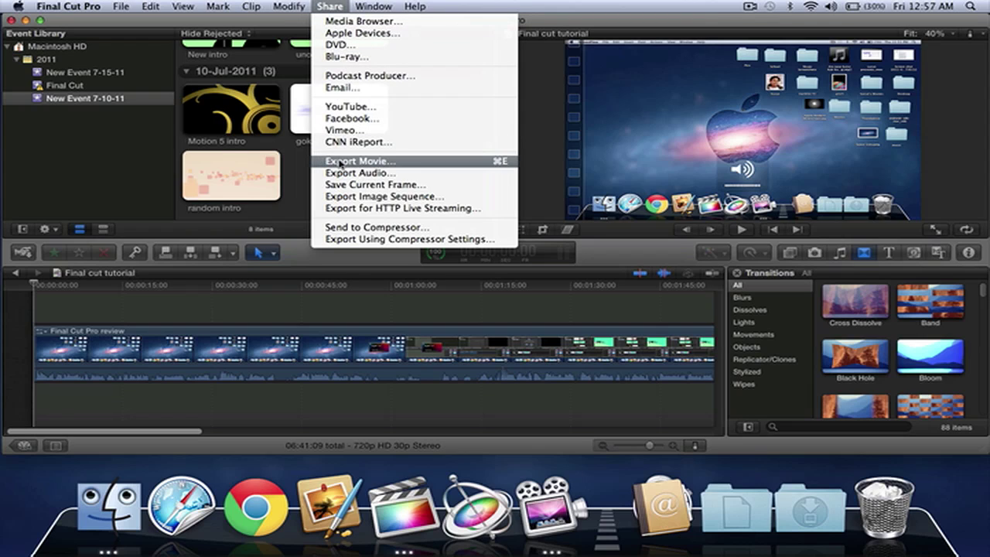
click(343, 161)
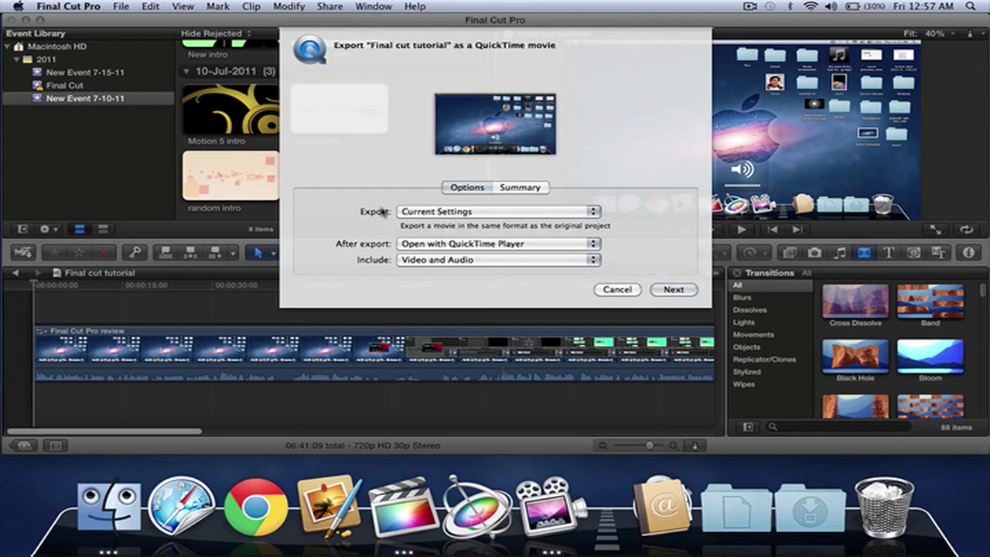
Step: Choose H.264 as the export format and check the summary: 1280x720, 30 fps, about 693.45 MB
click(449, 214)
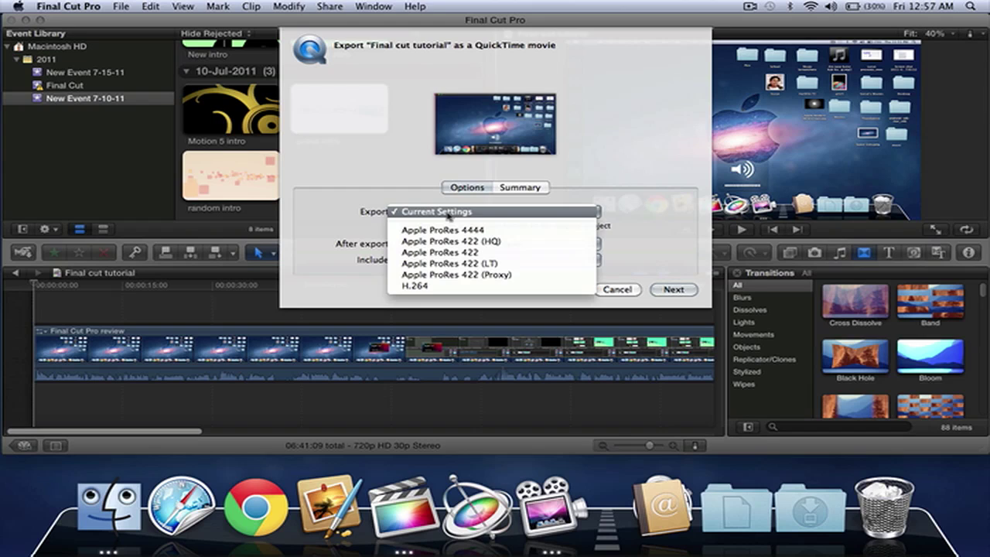
click(427, 286)
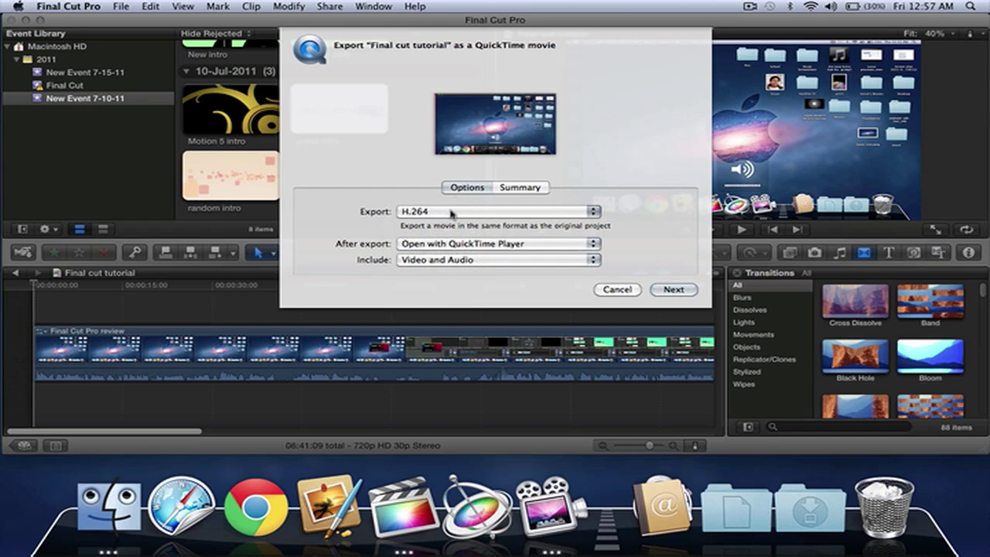
click(401, 212)
click(403, 212)
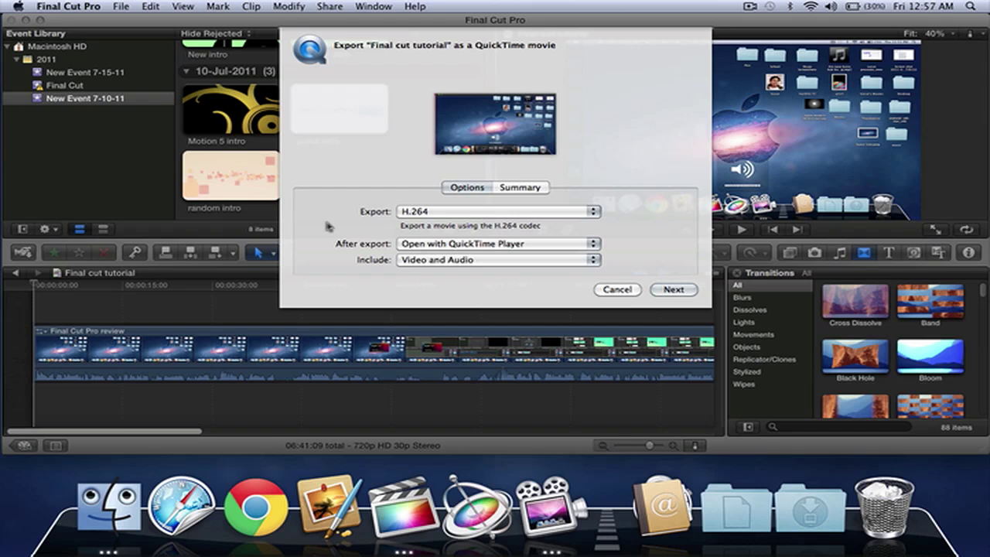
click(423, 214)
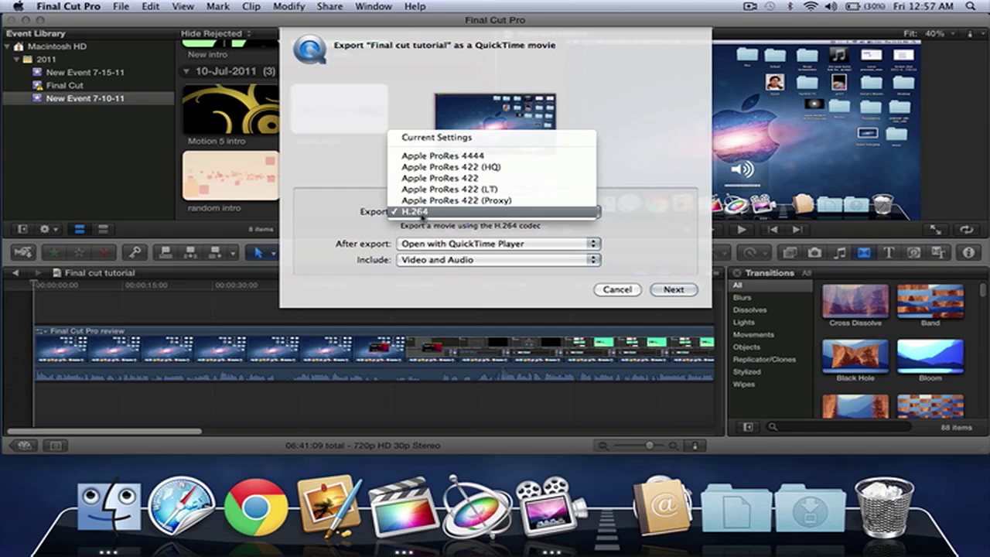
click(422, 211)
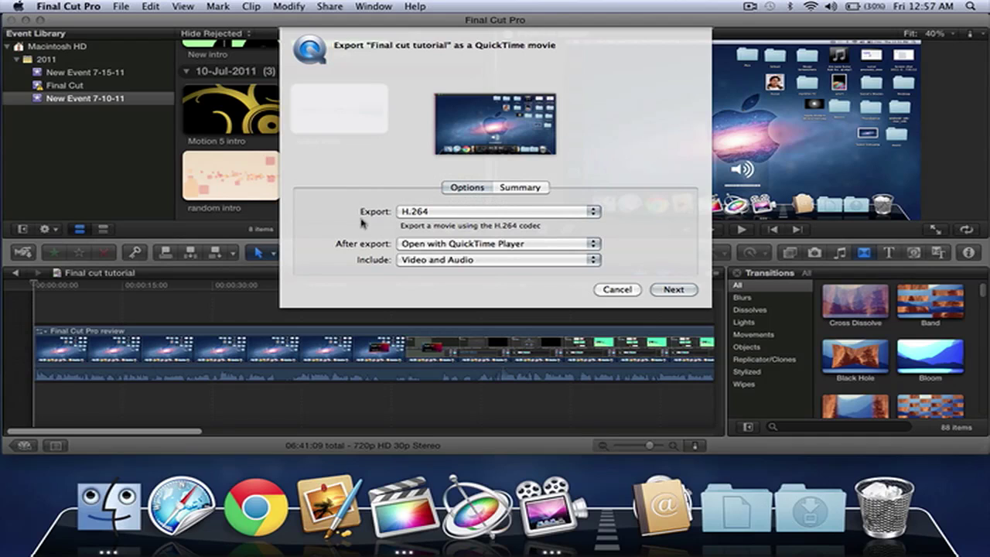
click(506, 190)
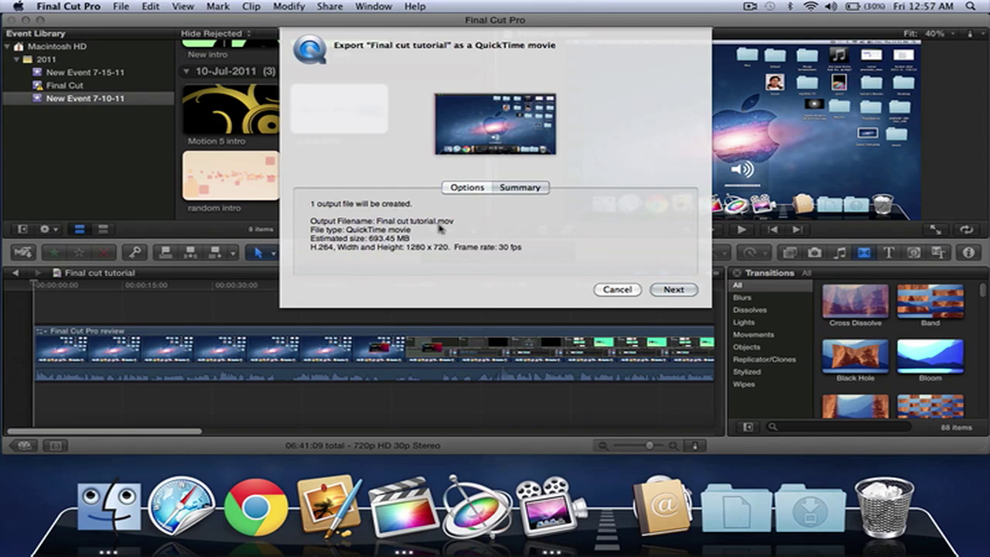
click(461, 190)
click(446, 213)
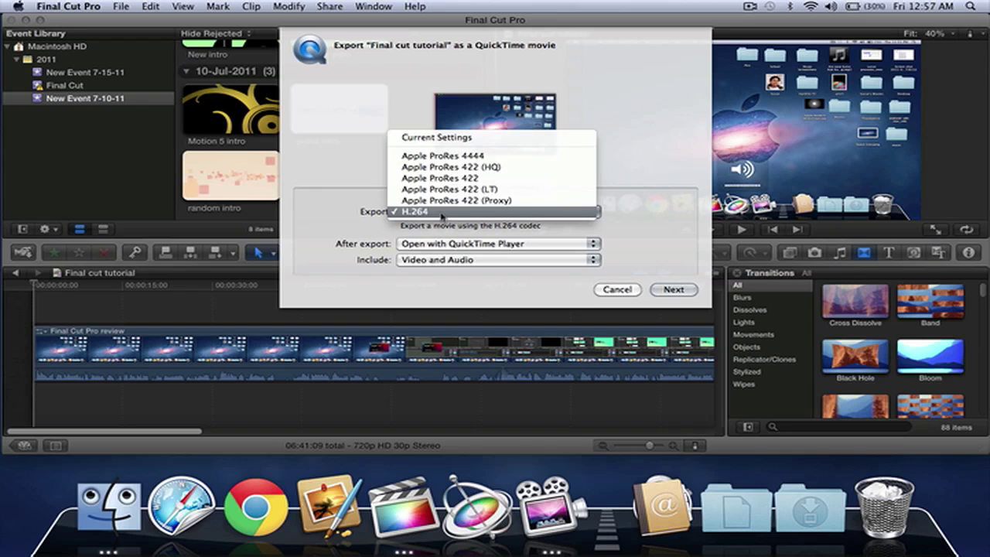
click(438, 138)
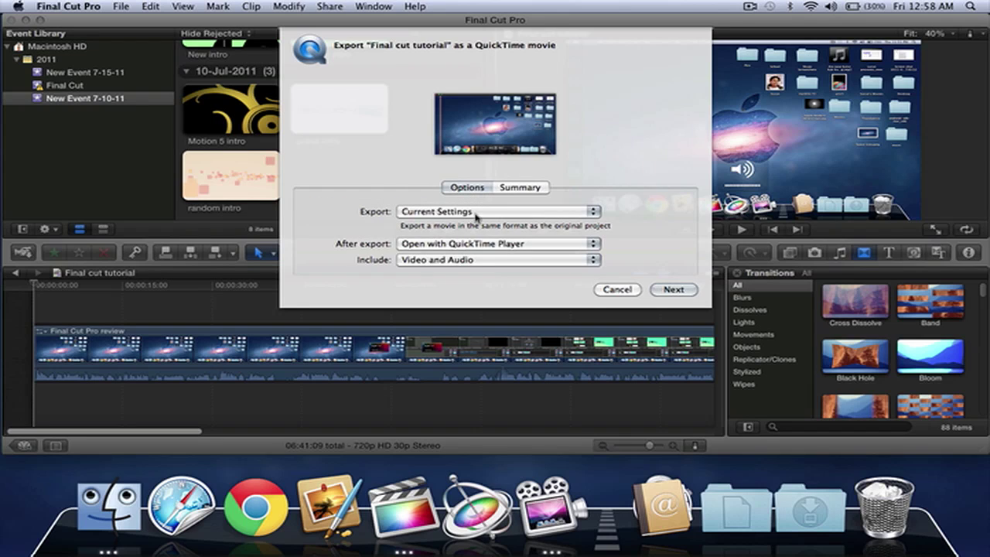
click(511, 191)
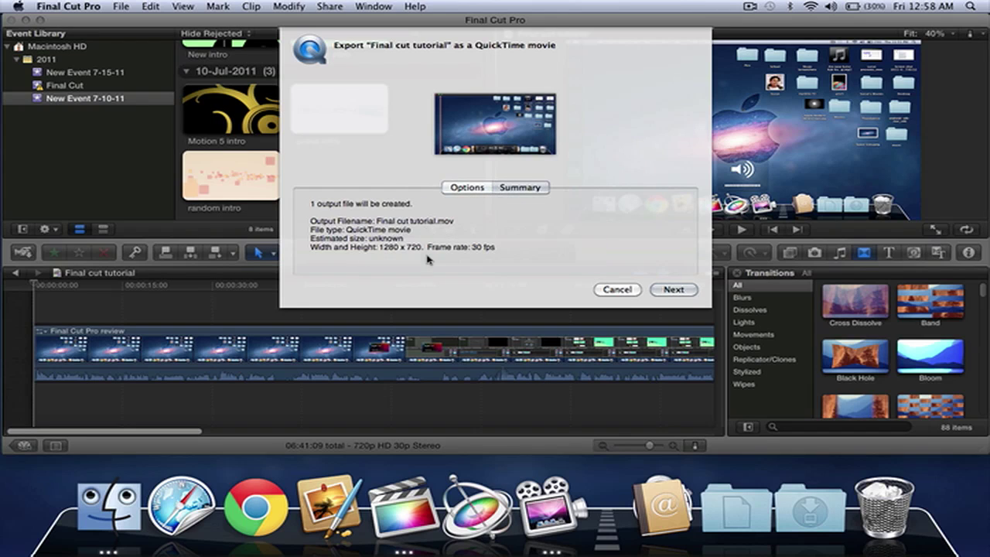
click(462, 189)
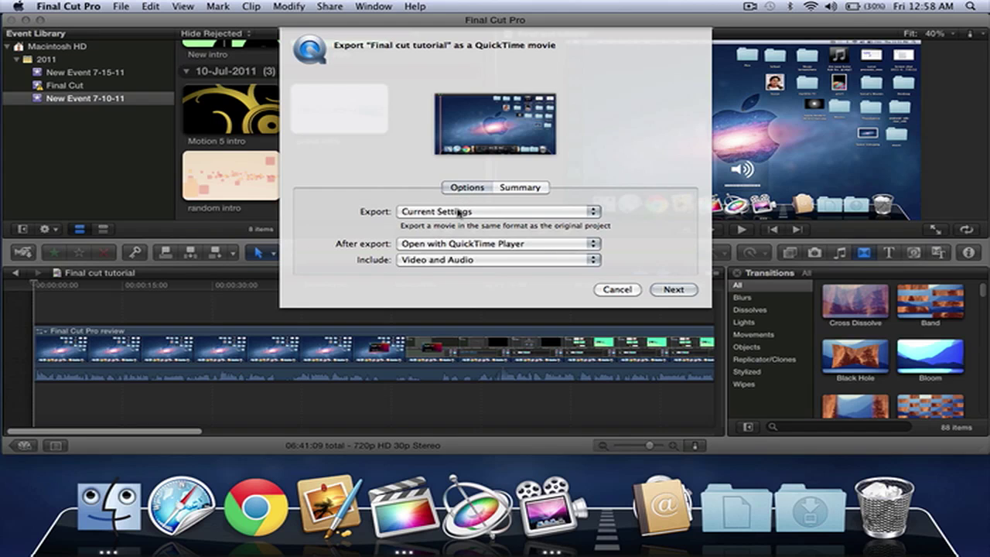
click(459, 213)
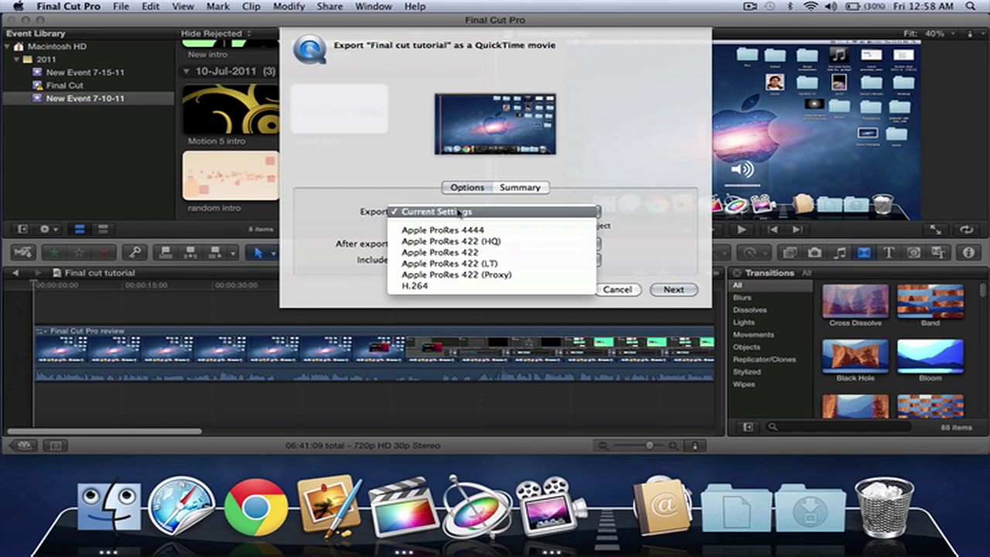
click(417, 286)
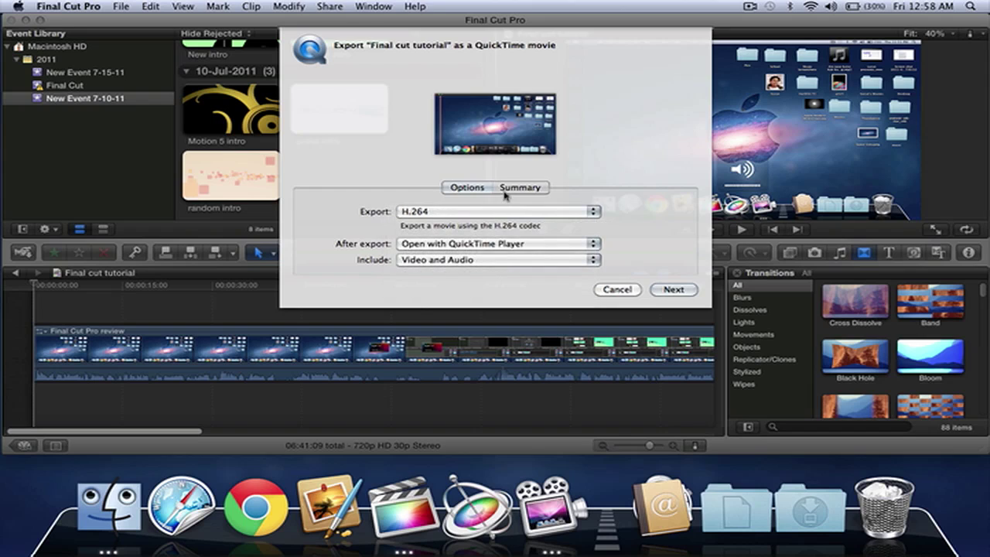
click(512, 188)
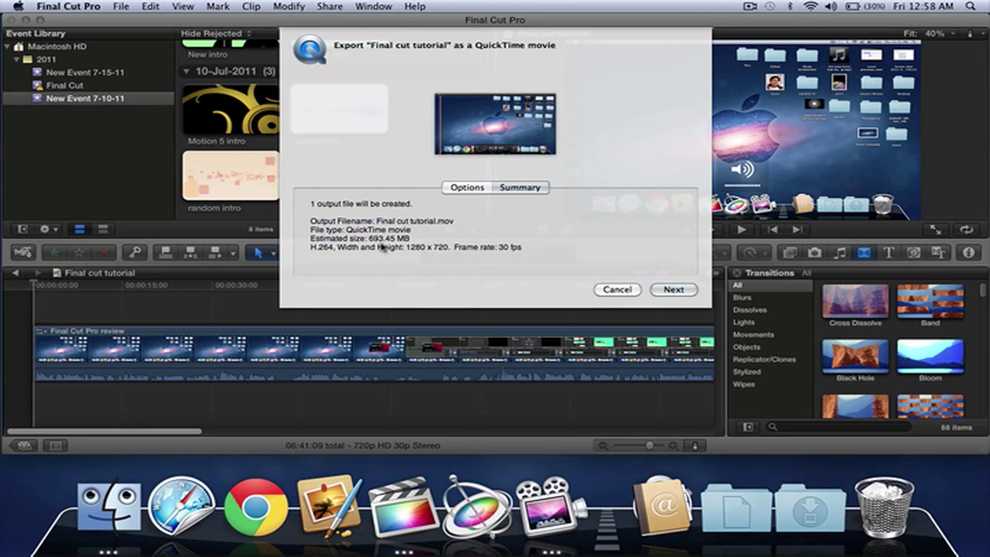
click(472, 190)
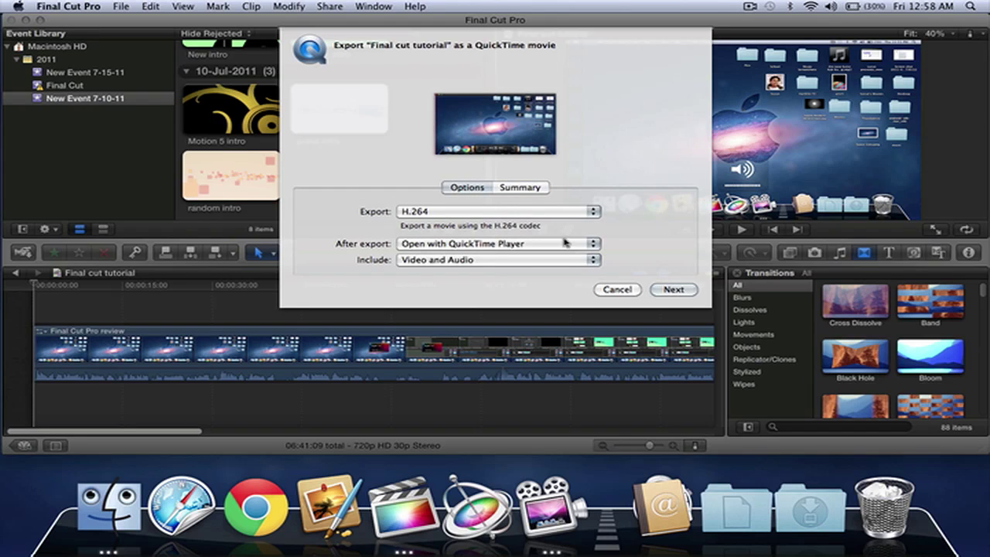
Step: Keep 'Open with QuickTime Player' after export and include Video and Audio, then continue
click(495, 246)
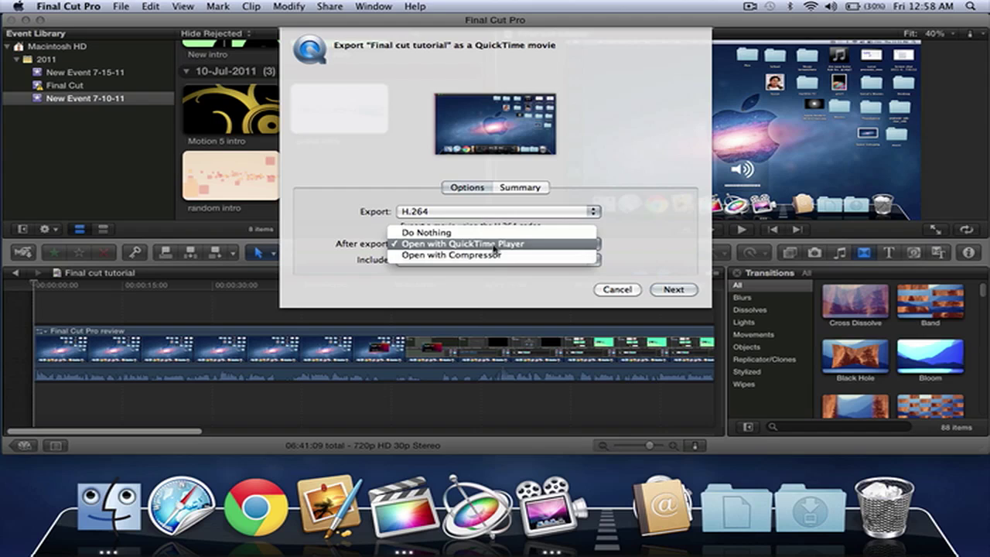
click(633, 232)
click(533, 261)
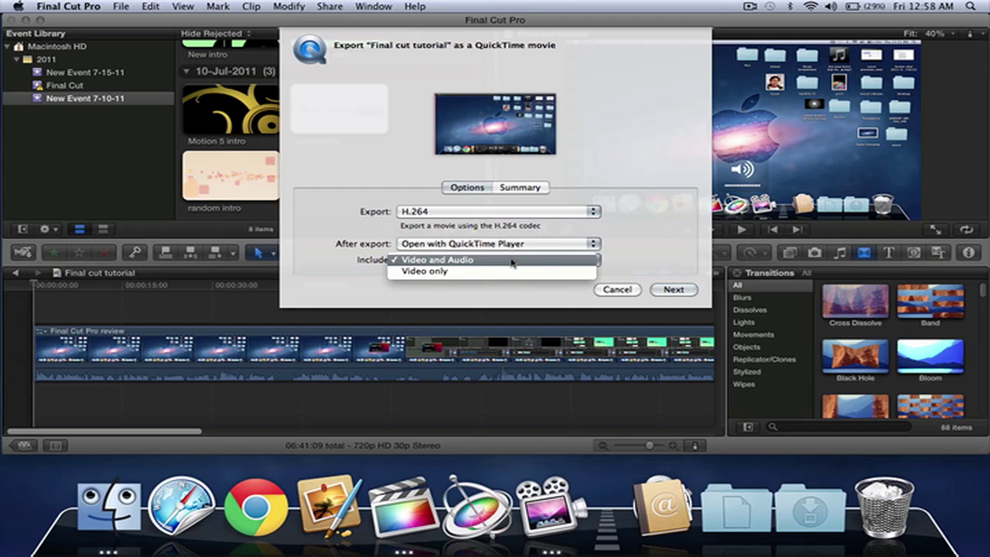
click(646, 256)
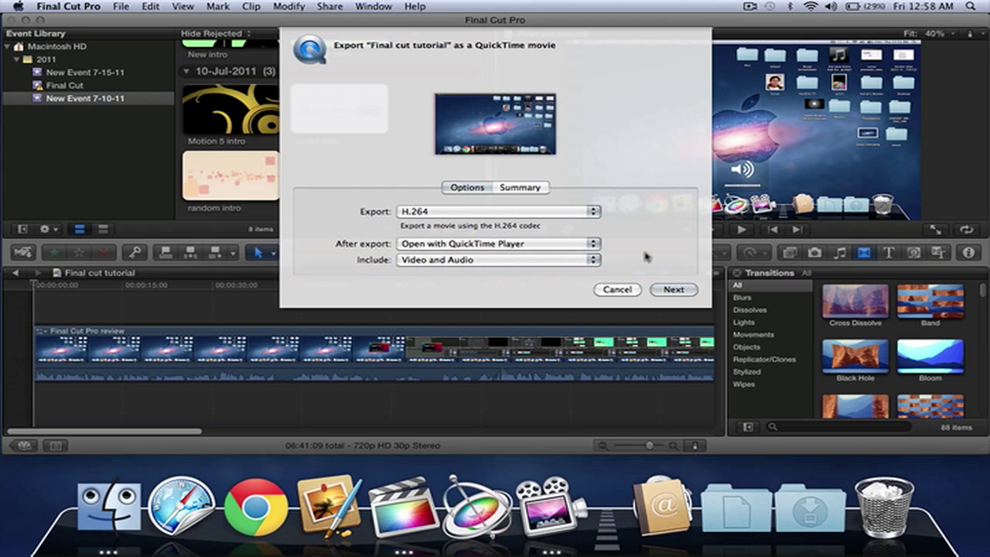
click(674, 289)
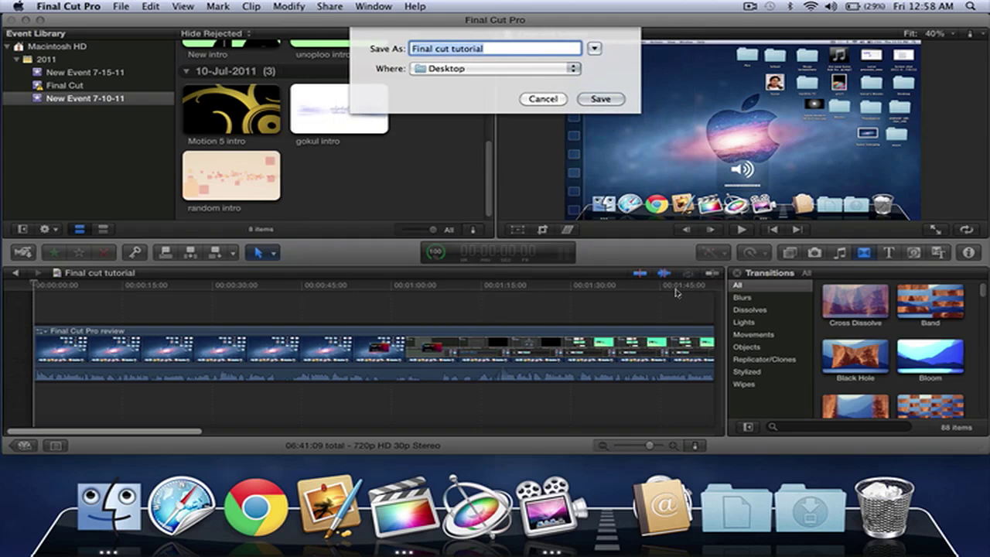
Step: Save the movie as 'Final cut tutorial' to the Desktop
click(586, 98)
click(589, 101)
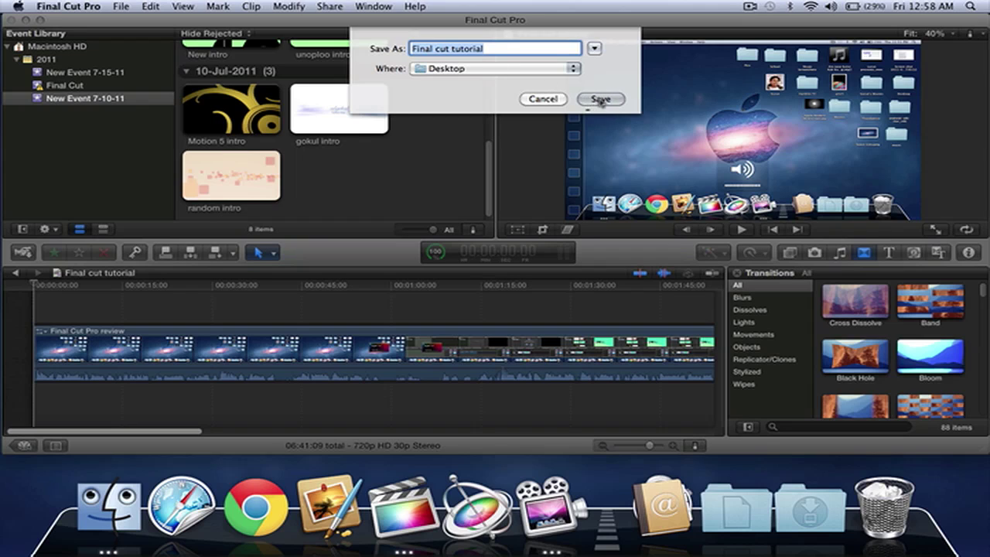